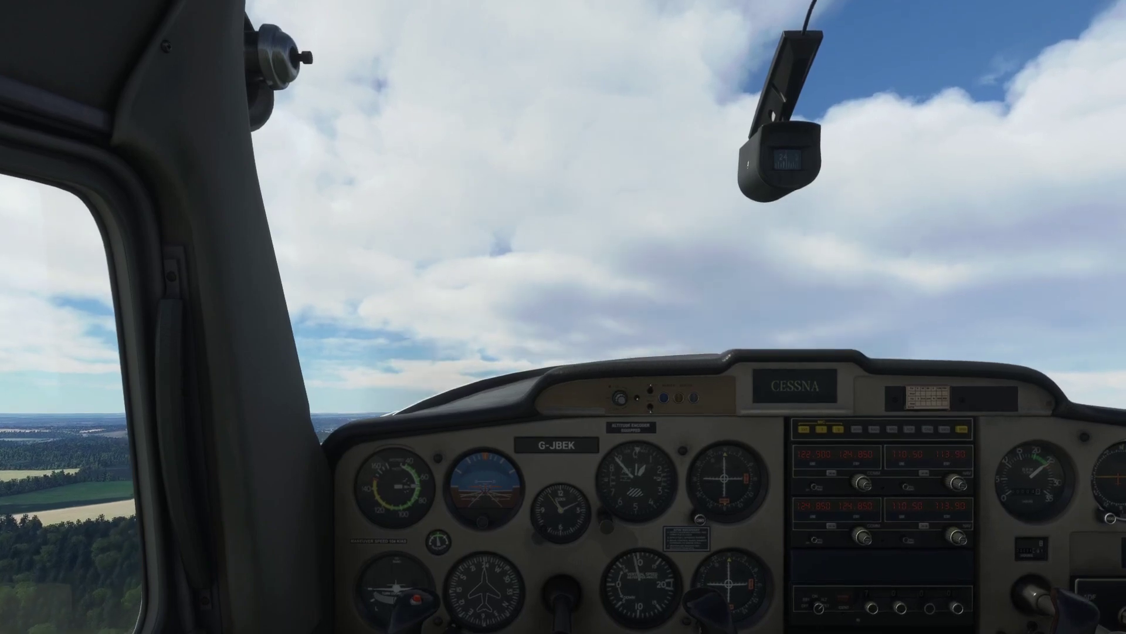
Bring the VirtualFlight.Online Transmitter window forward and move it up and to the right
{"action": "key", "text": "alt+Tab"}
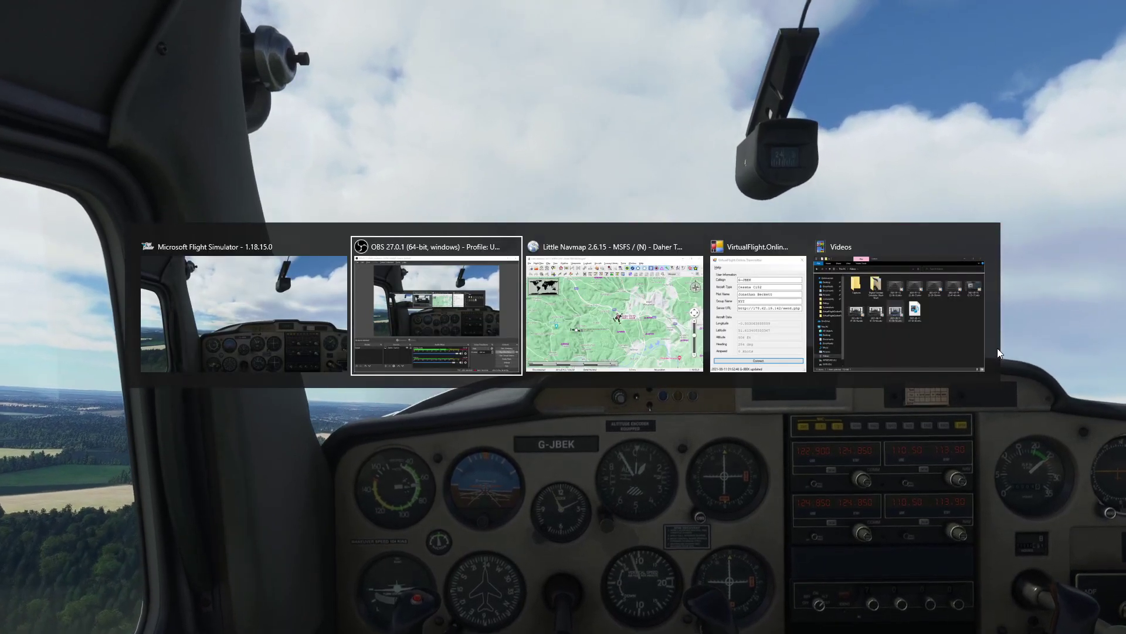
{"action": "key", "text": "alt+Tab"}
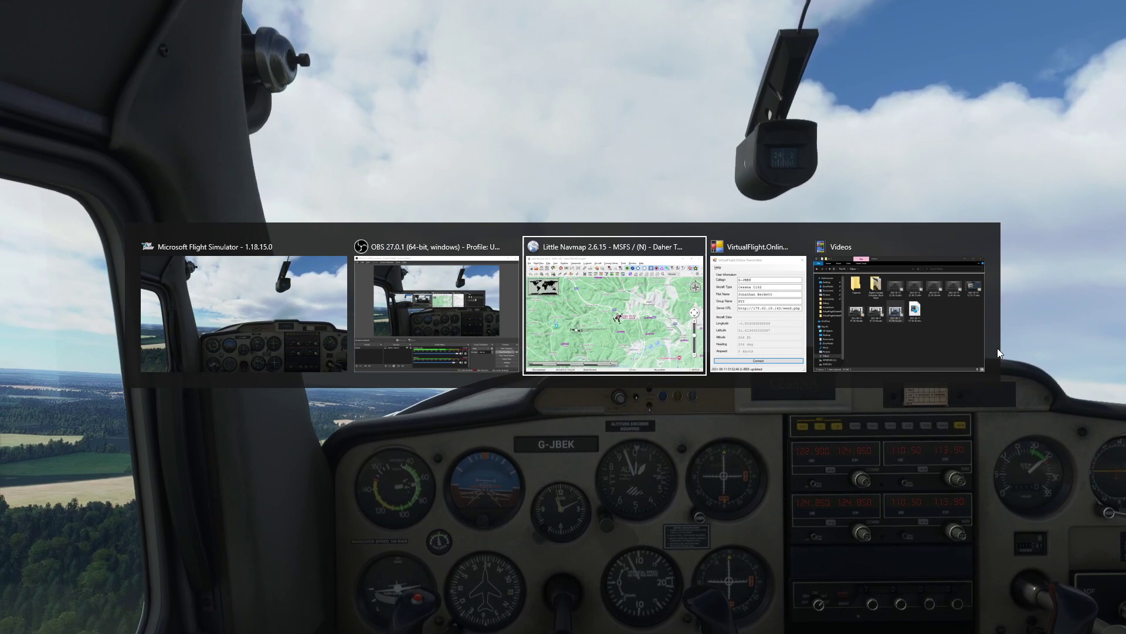
{"action": "key", "text": "alt+Tab"}
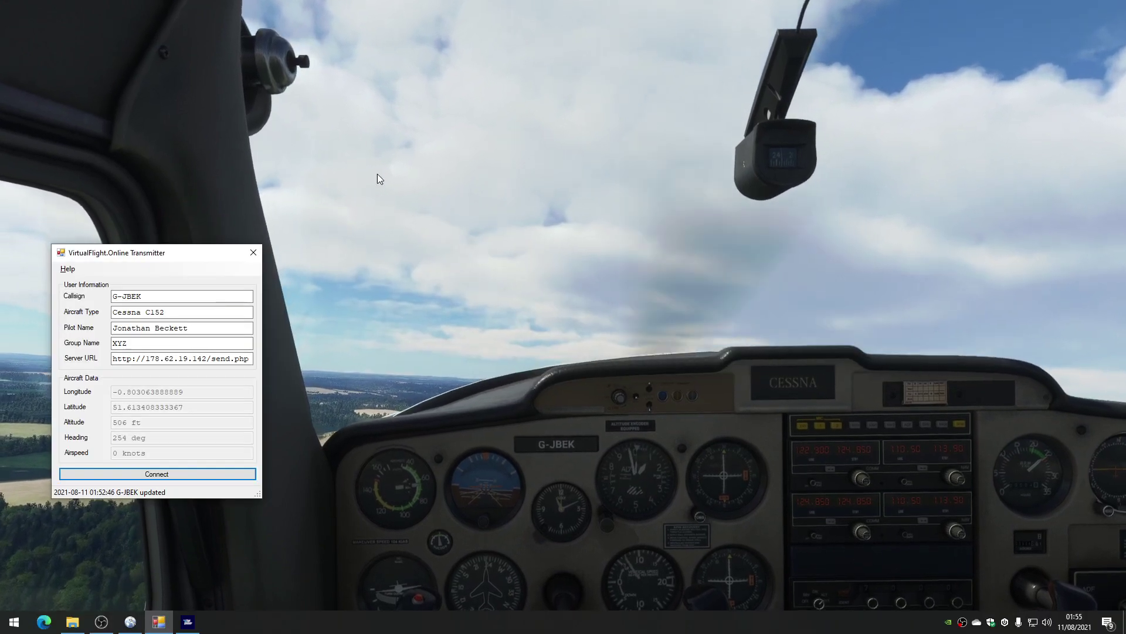
{"action": "left_click_drag", "start_coordinate": [131, 255], "coordinate": [338, 200]}
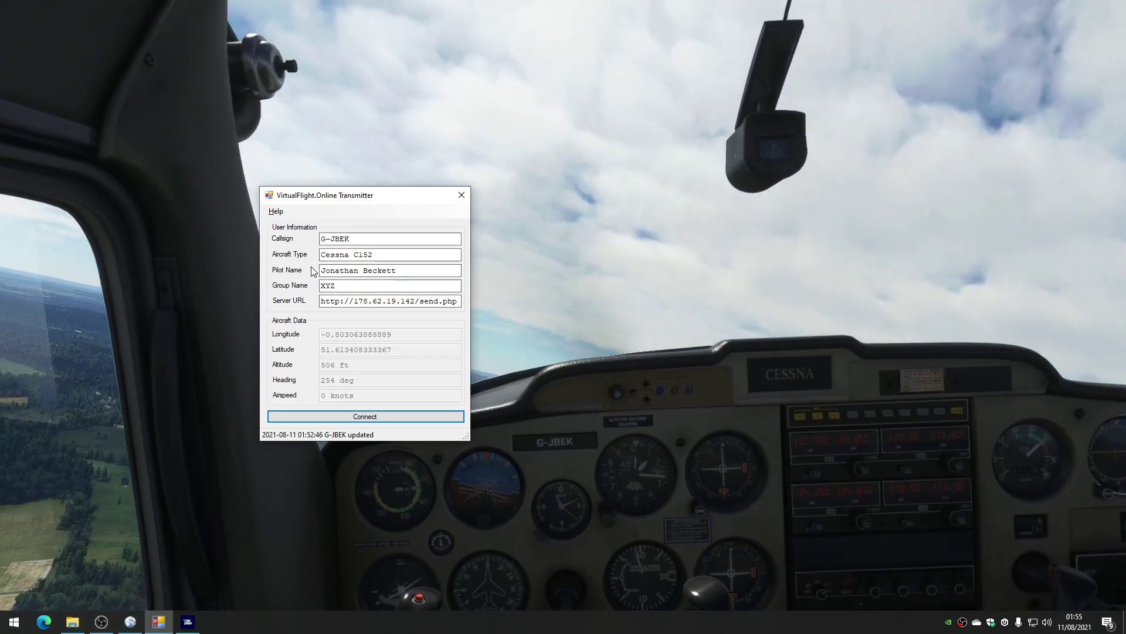
Check the Cessna C152, group and server entries, connect G-JBEK, and return to the simulator
{"action": "left_click", "coordinate": [346, 254]}
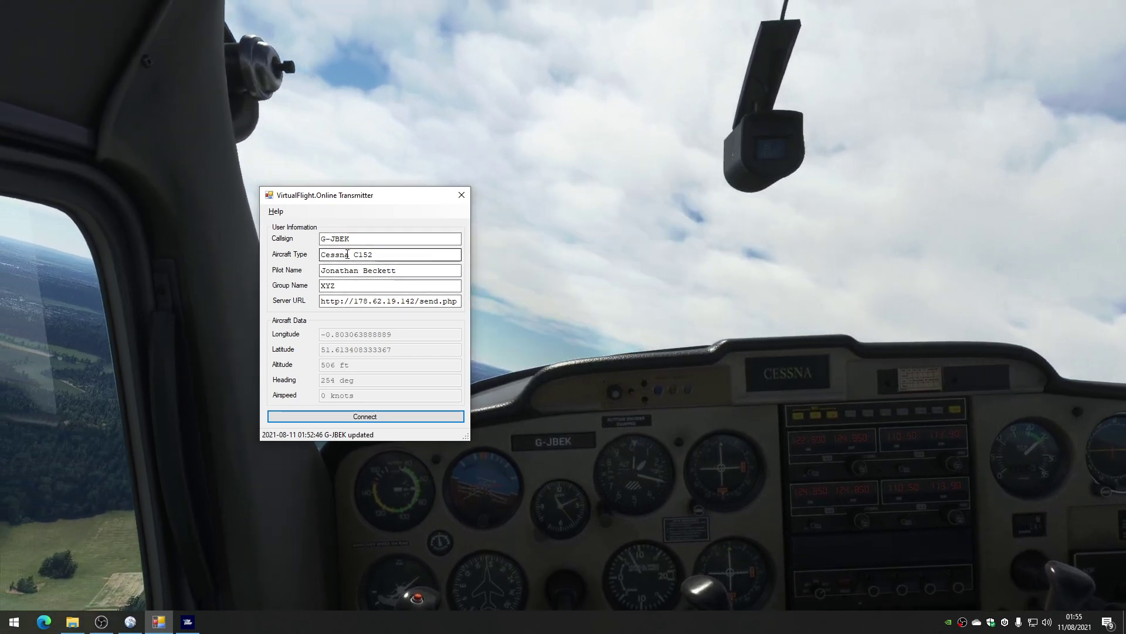
{"action": "left_click", "coordinate": [343, 267]}
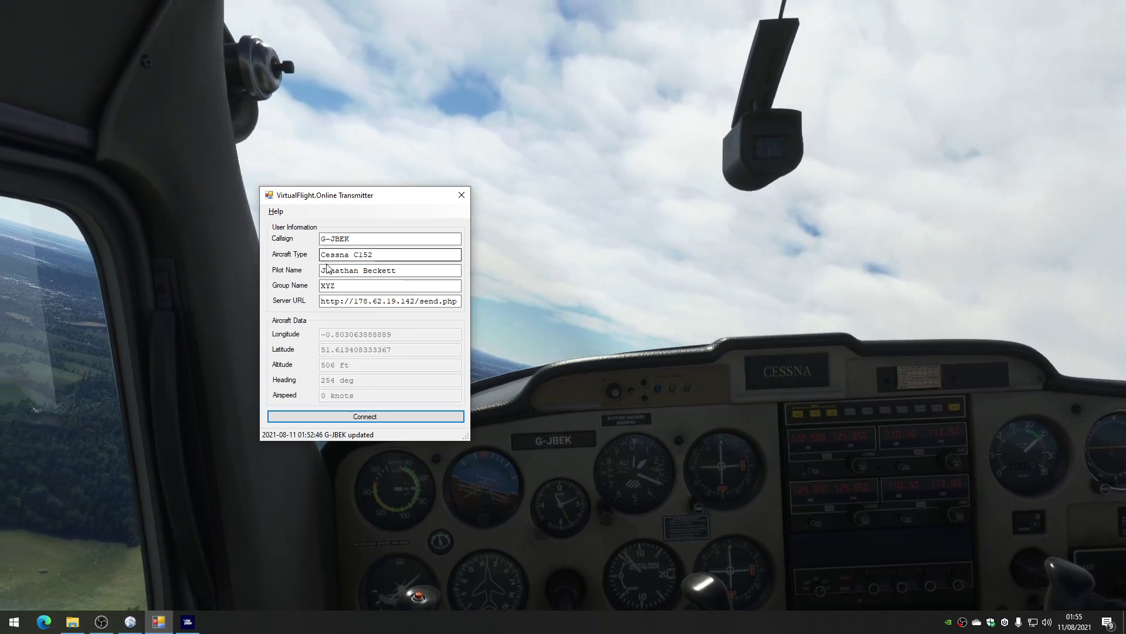
{"action": "left_click", "coordinate": [335, 286]}
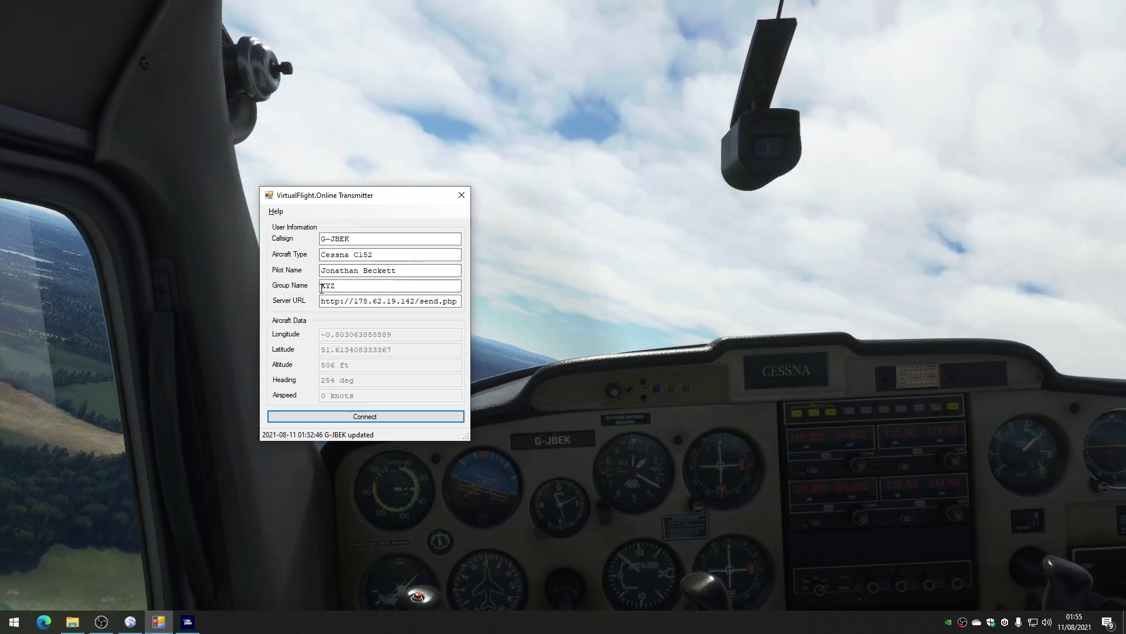
{"action": "left_click", "coordinate": [455, 303]}
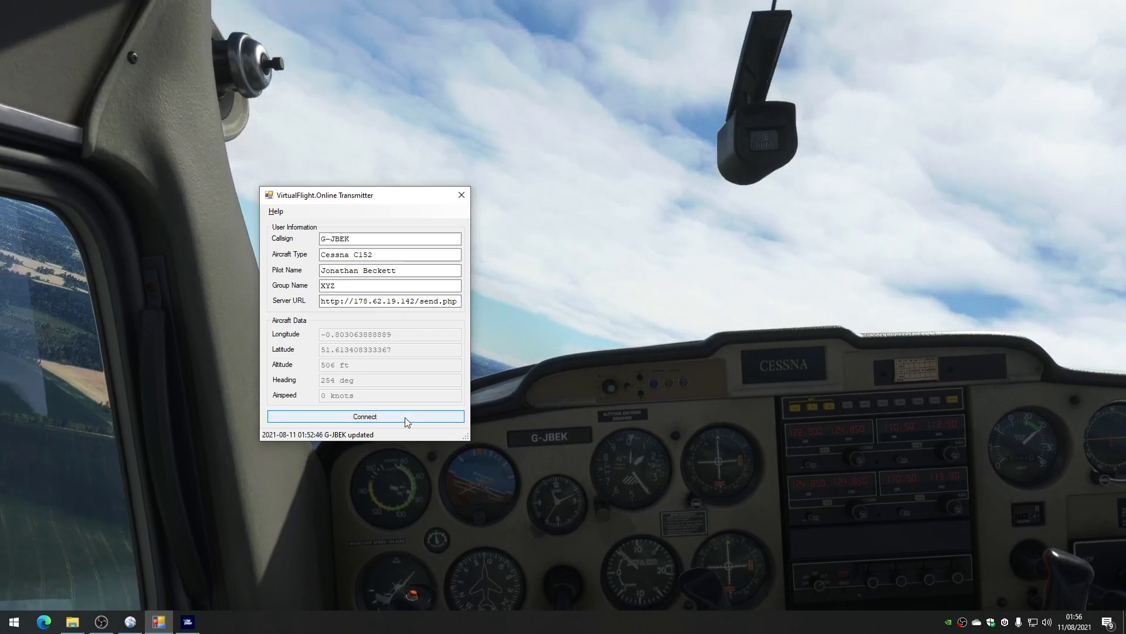
{"action": "left_click", "coordinate": [404, 417]}
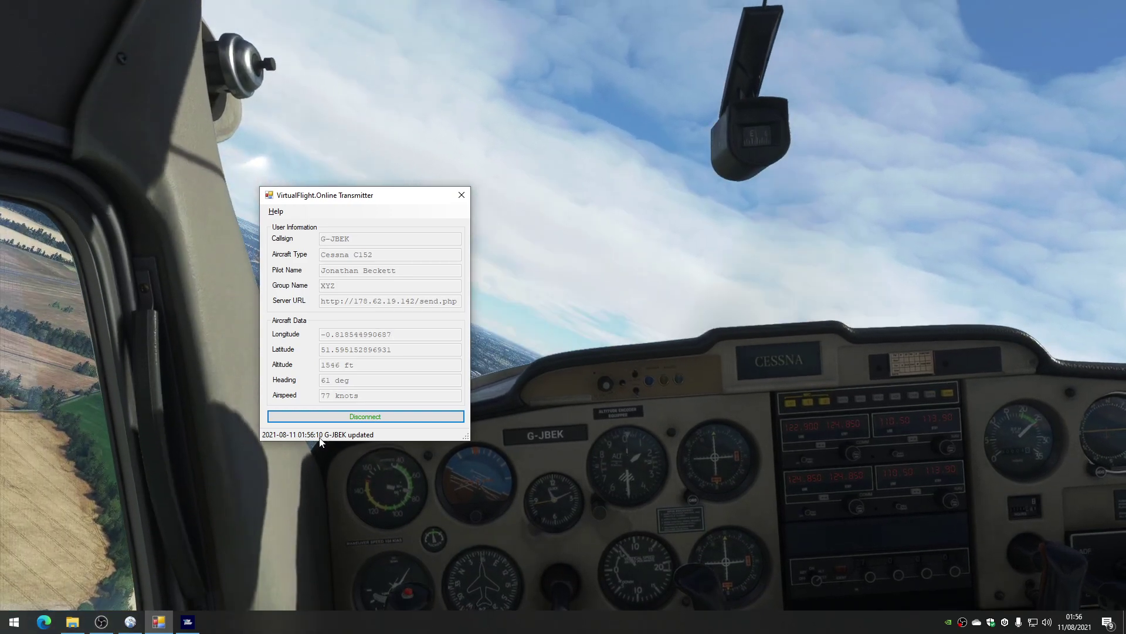
{"action": "left_click", "coordinate": [544, 330]}
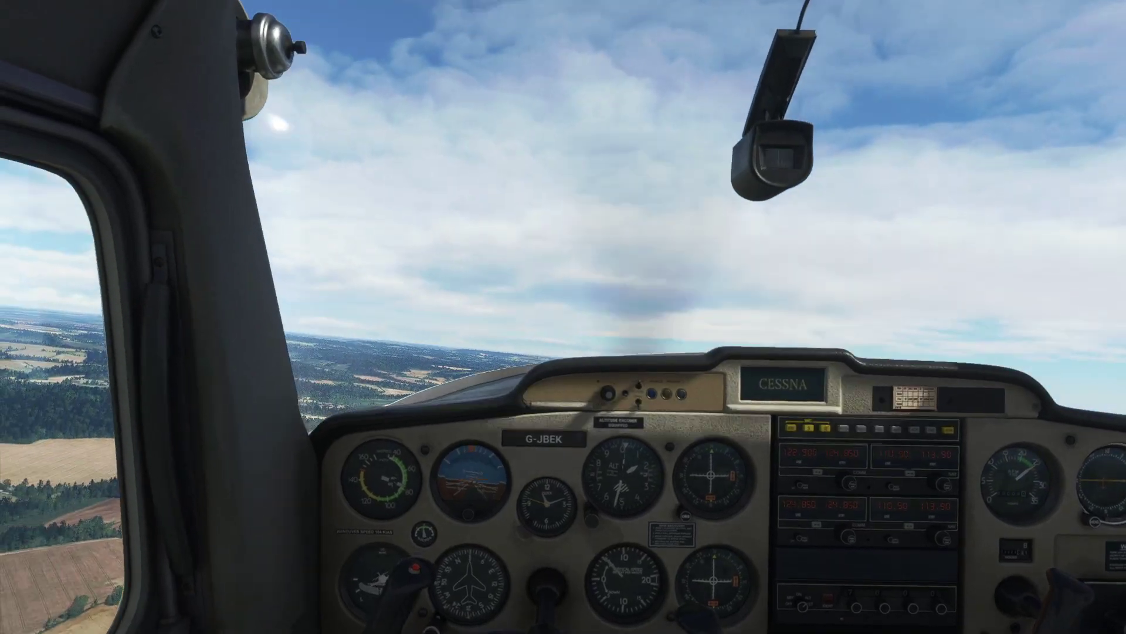
{"action": "key", "text": "alt+Tab"}
{"action": "key", "text": "alt+Tab"}
{"action": "key", "text": "alt+Tab"}
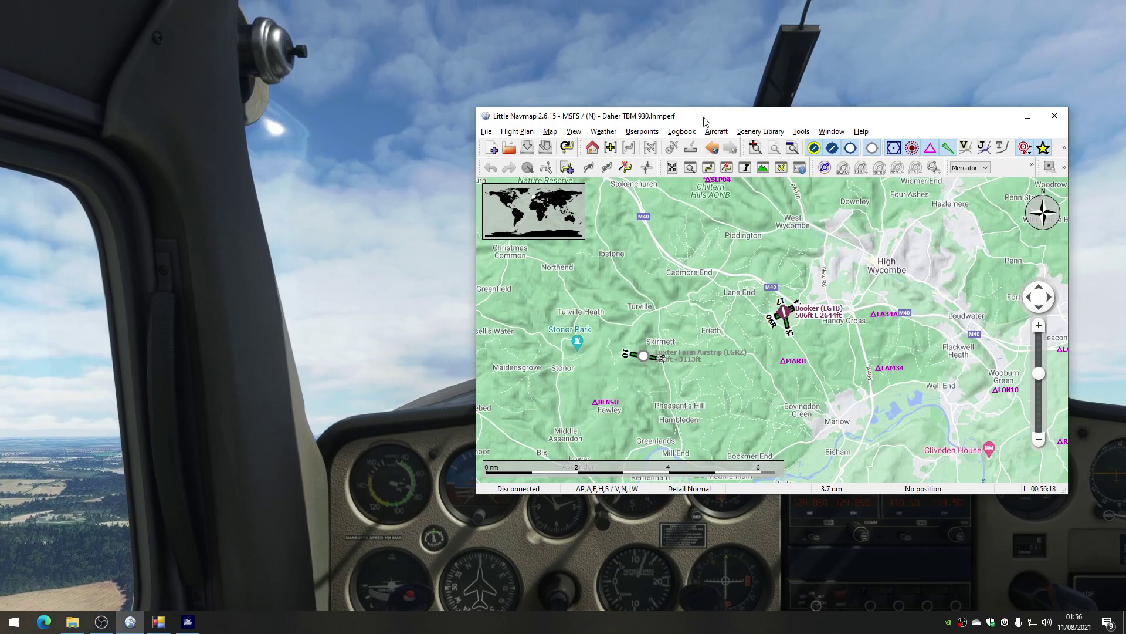
{"action": "left_click_drag", "start_coordinate": [712, 114], "coordinate": [568, 142]}
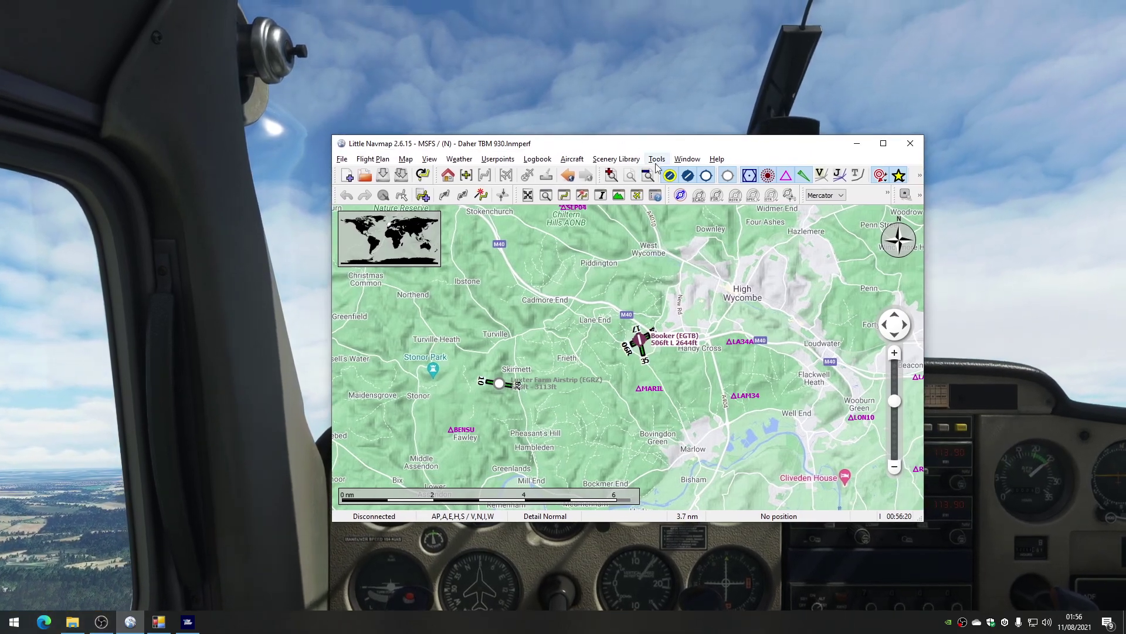
{"action": "left_click", "coordinate": [656, 159]}
{"action": "key", "text": "Escape"}
{"action": "left_click", "coordinate": [661, 159]}
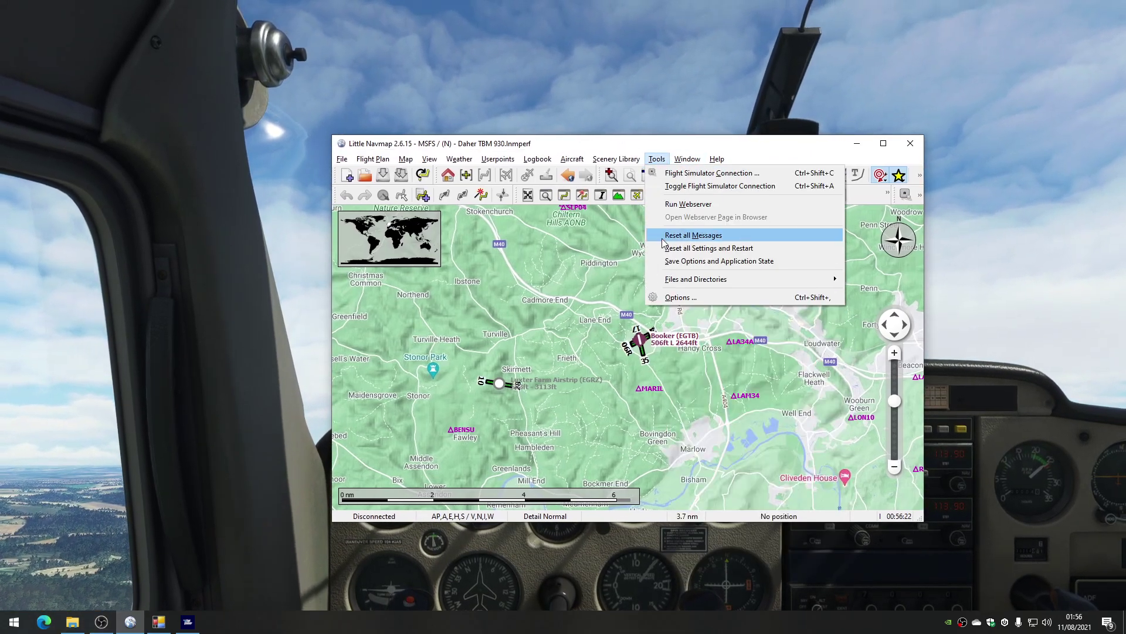
{"action": "left_click", "coordinate": [673, 298]}
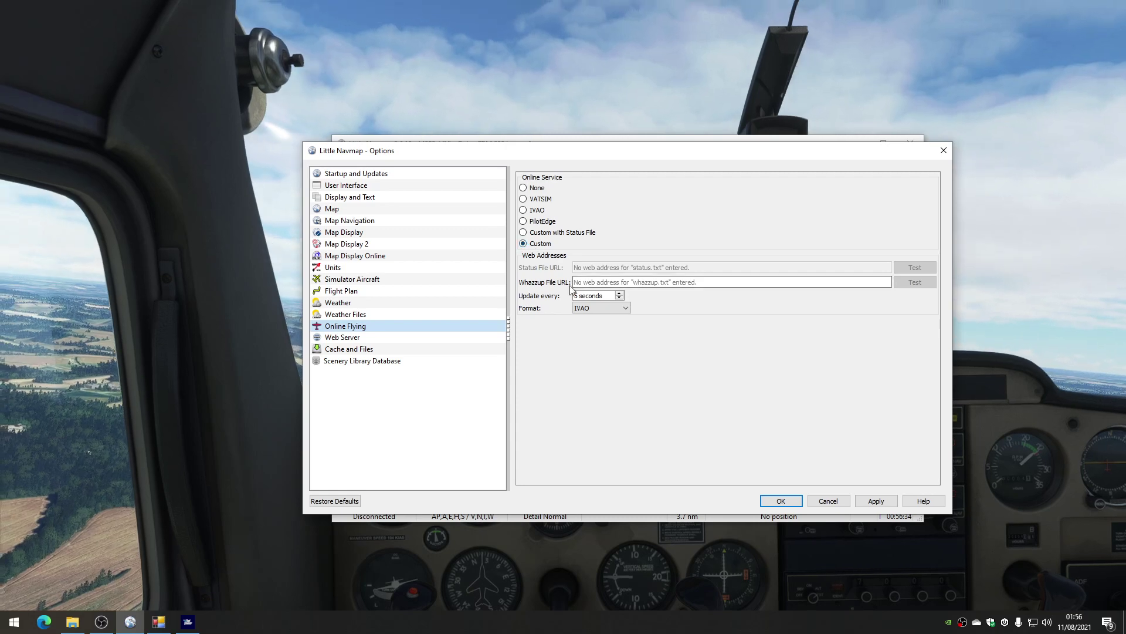
{"action": "left_click", "coordinate": [591, 282]}
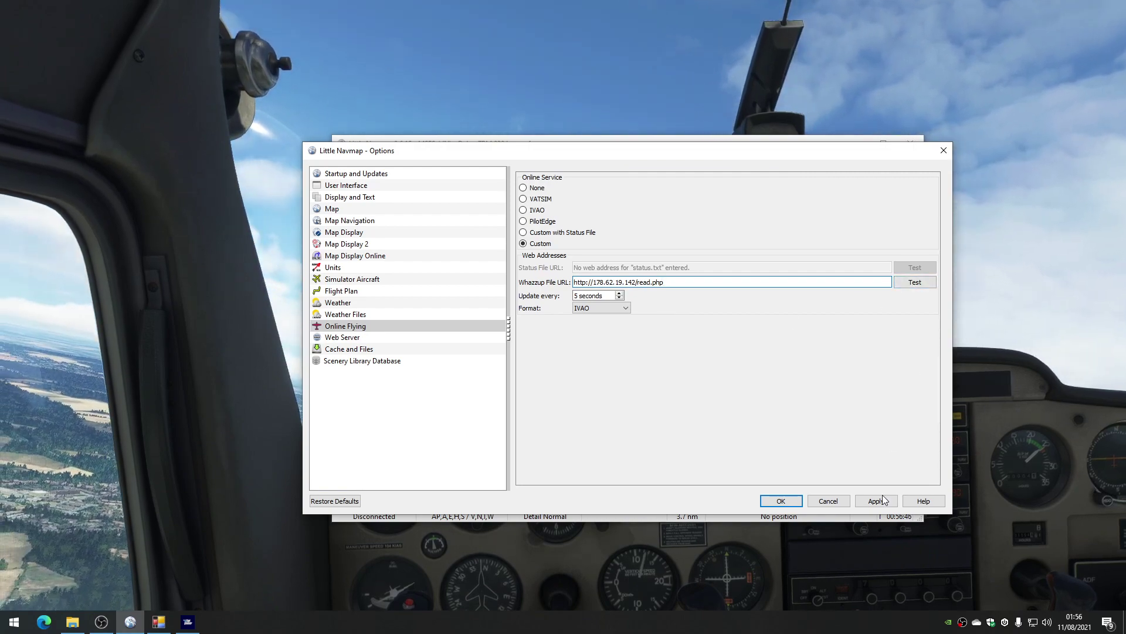
{"action": "left_click", "coordinate": [780, 500]}
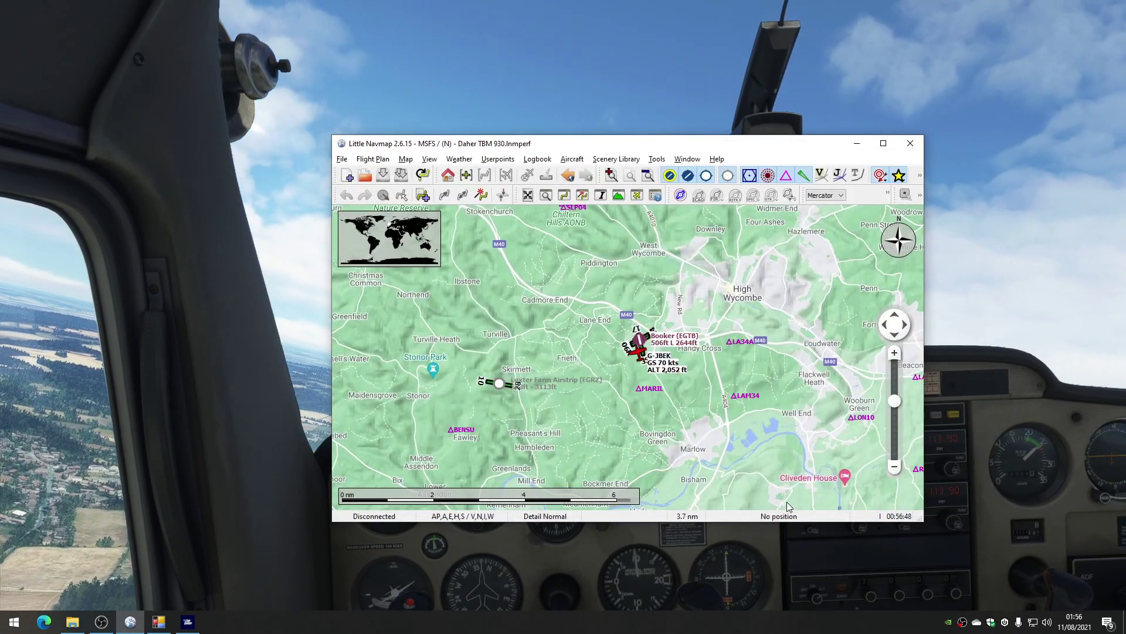
Zoom the map out around Booker and display the online client G-JBEK's information
{"action": "scroll", "coordinate": [635, 356], "scroll_direction": "up", "scroll_amount": 5}
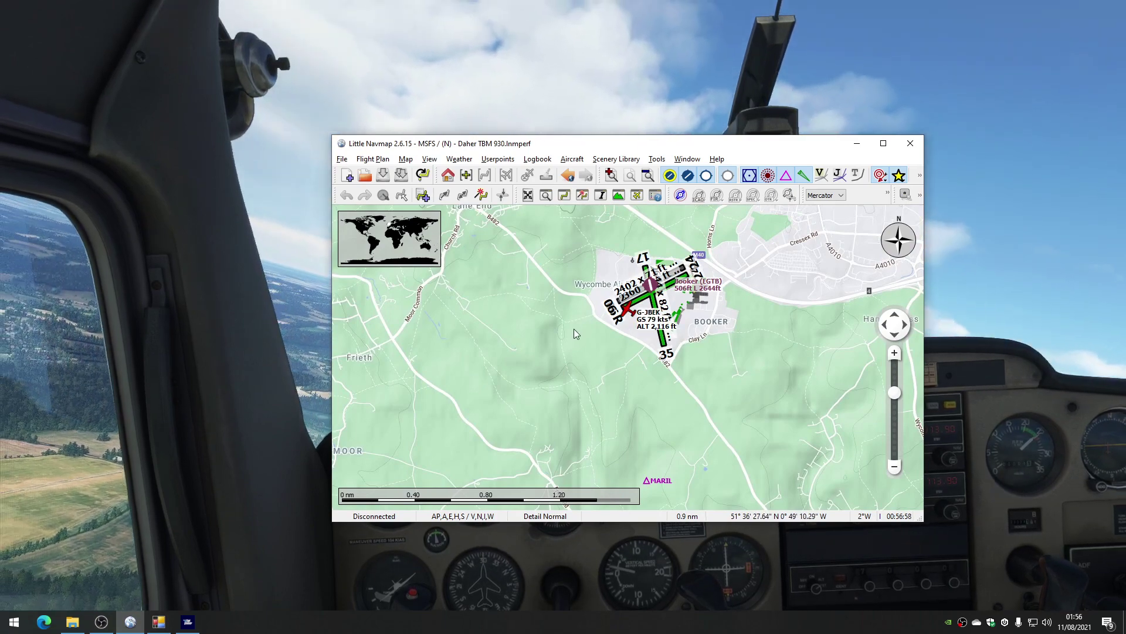
{"action": "right_click", "coordinate": [625, 311]}
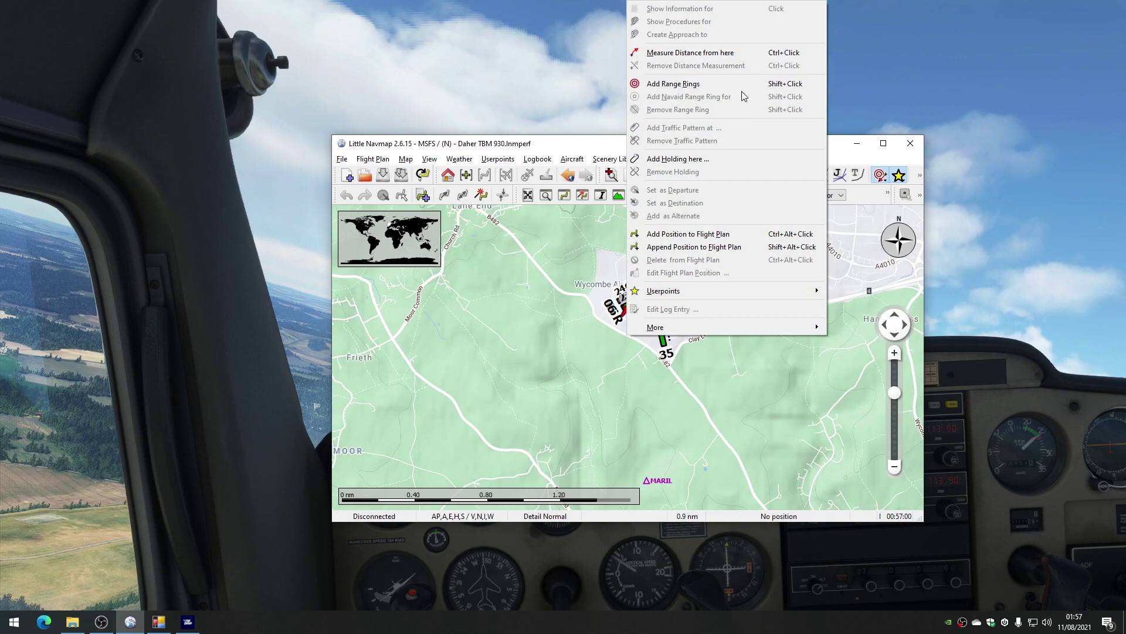
{"action": "left_click", "coordinate": [618, 230]}
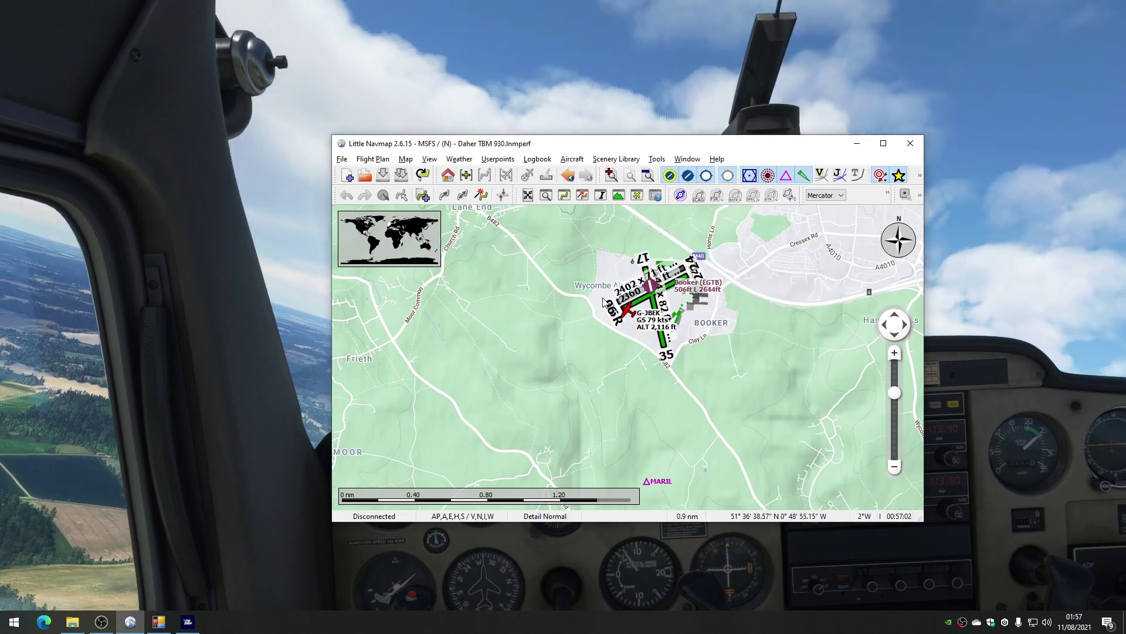
{"action": "left_click", "coordinate": [680, 159]}
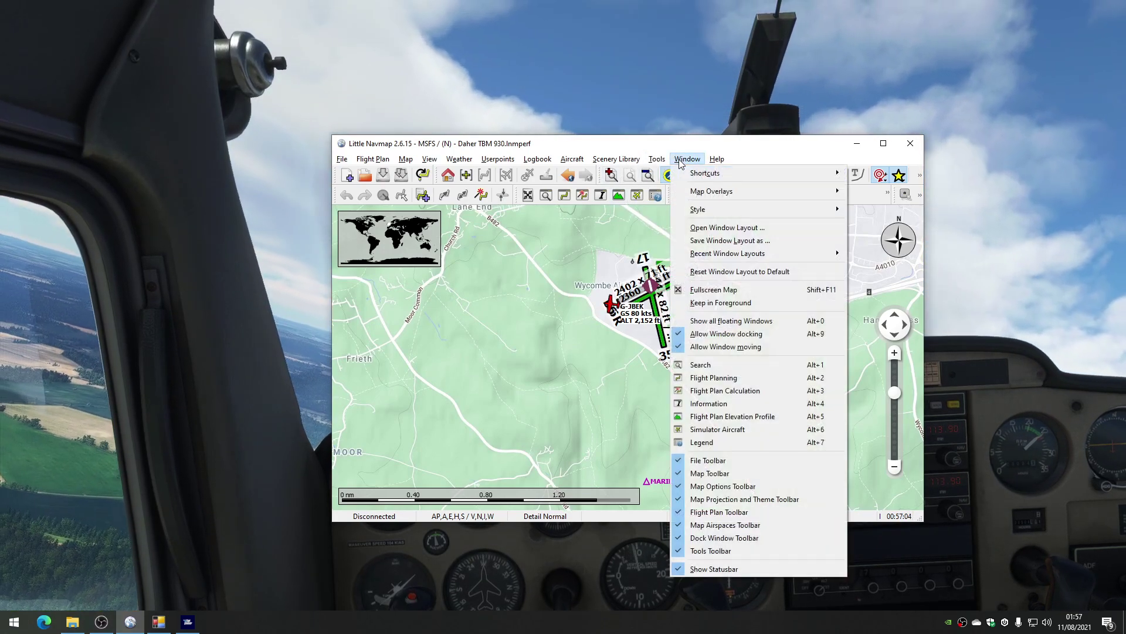
{"action": "left_click", "coordinate": [709, 403]}
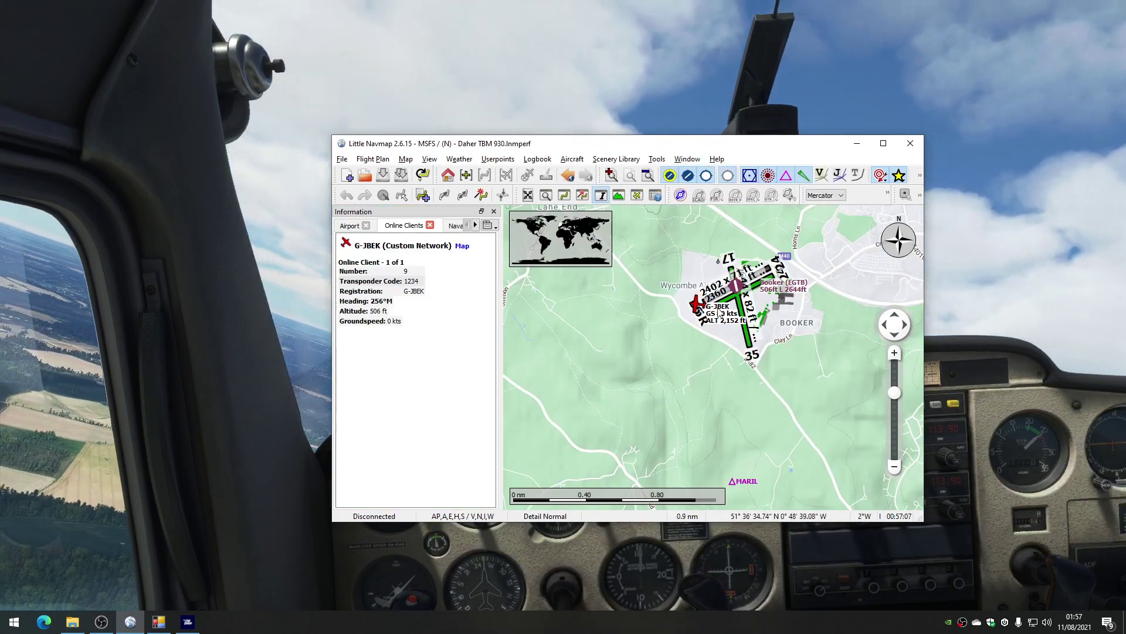
Zoom the map out further and minimize Little Navmap to reveal the cockpit
{"action": "right_click", "coordinate": [695, 333]}
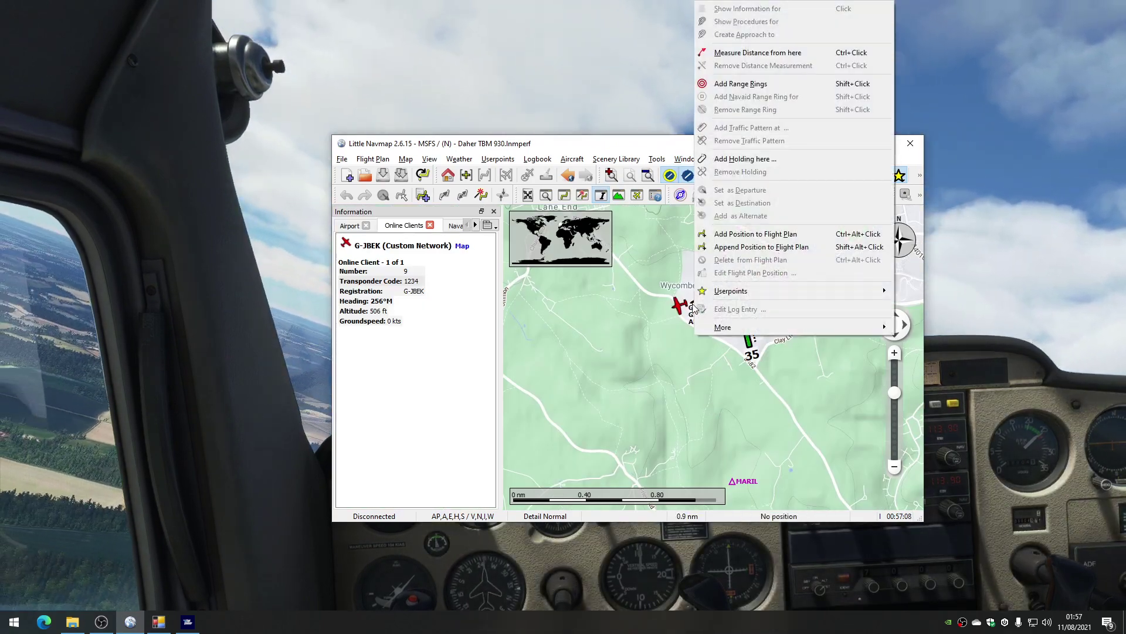
{"action": "left_click", "coordinate": [386, 342]}
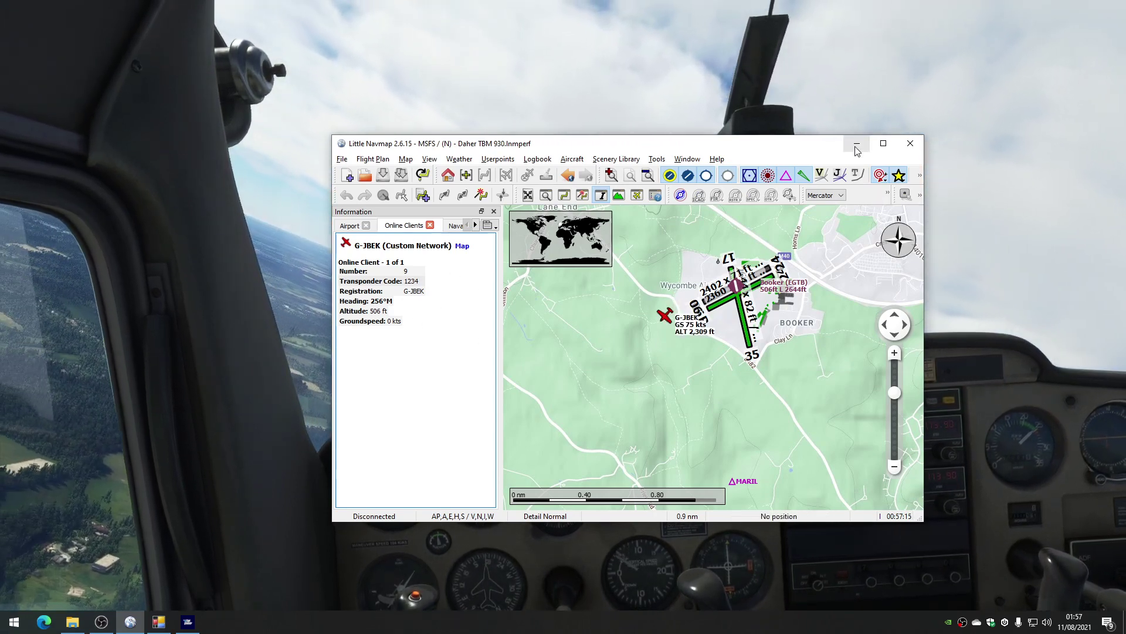
{"action": "scroll", "coordinate": [658, 366], "scroll_direction": "down", "scroll_amount": 2}
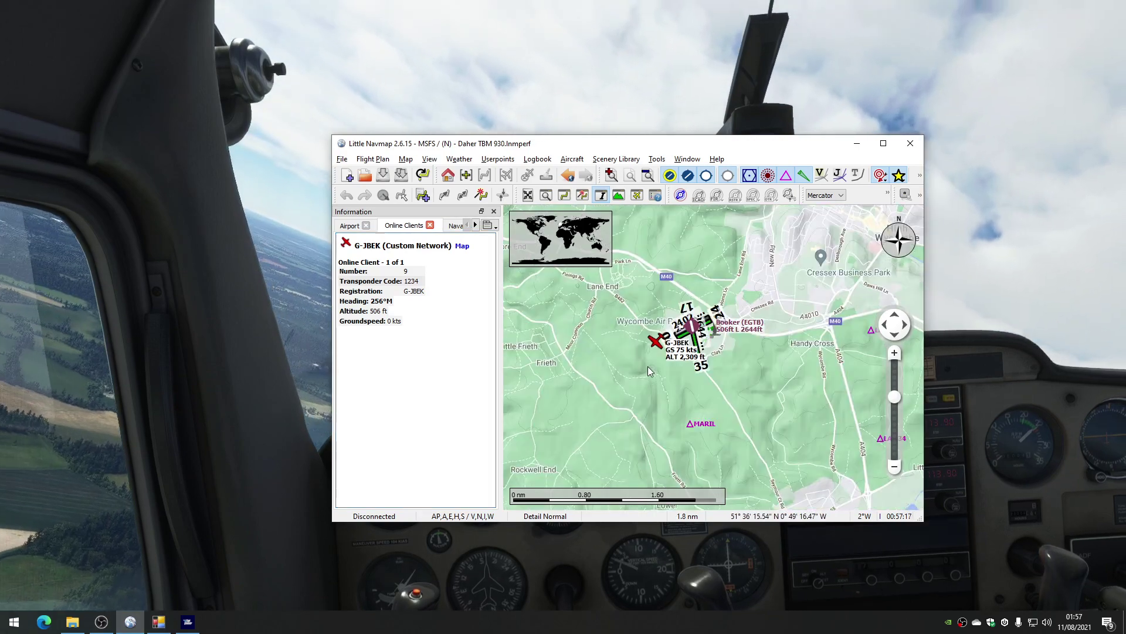
{"action": "left_click", "coordinate": [851, 145]}
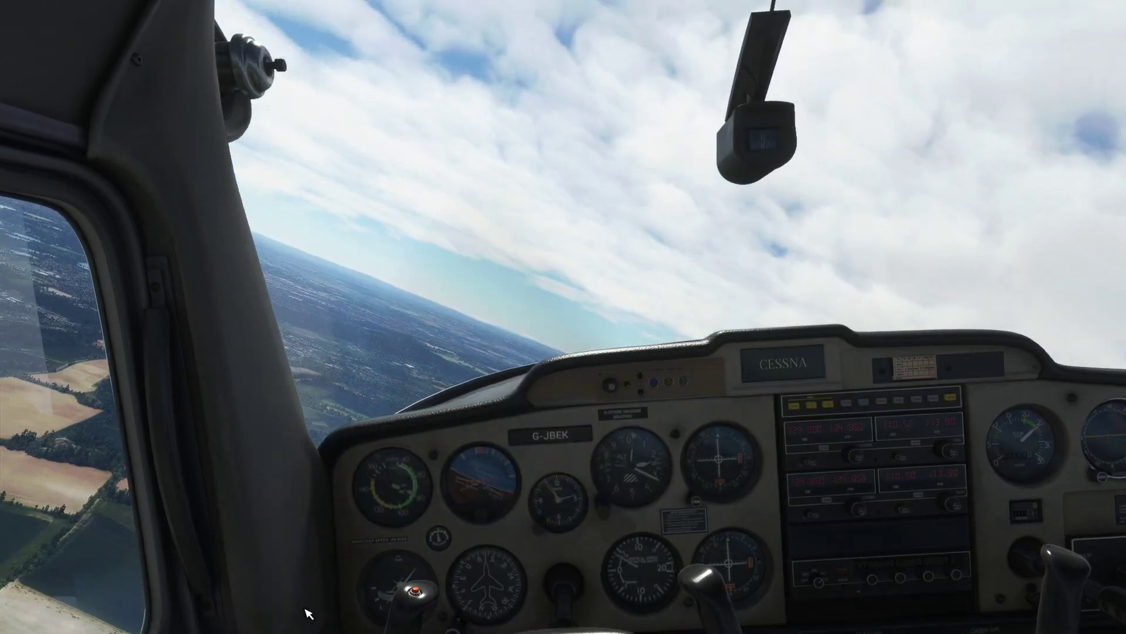
Bring the Transmitter back in front and drag it to the upper left over the cockpit
{"action": "key", "text": "alt+Tab"}
{"action": "key", "text": "alt+Tab"}
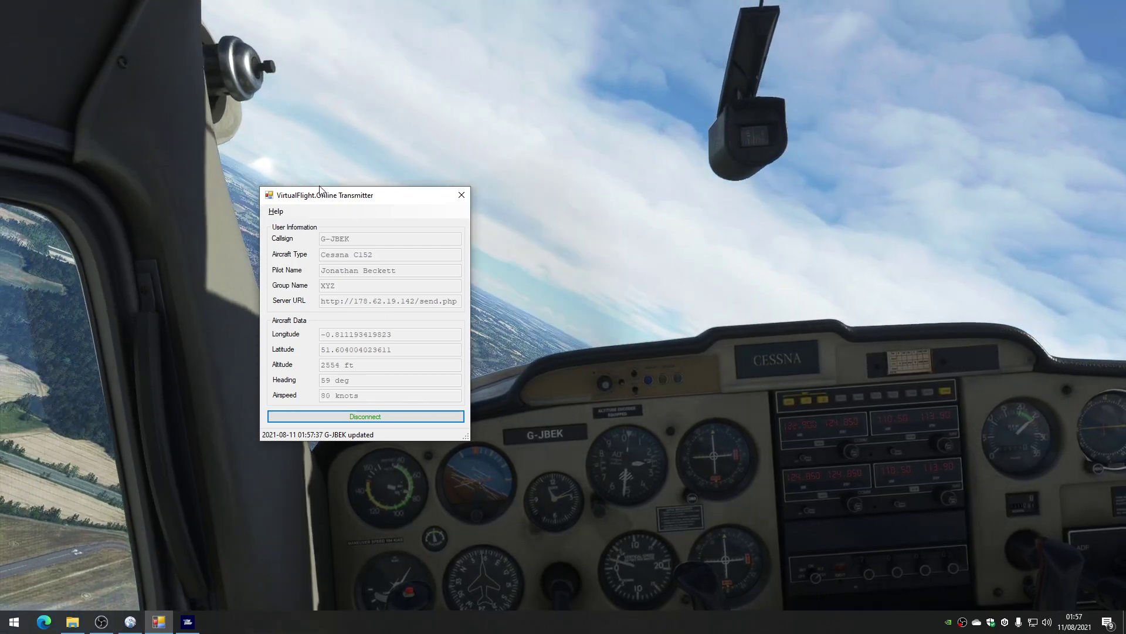
{"action": "left_click_drag", "start_coordinate": [324, 200], "coordinate": [153, 131]}
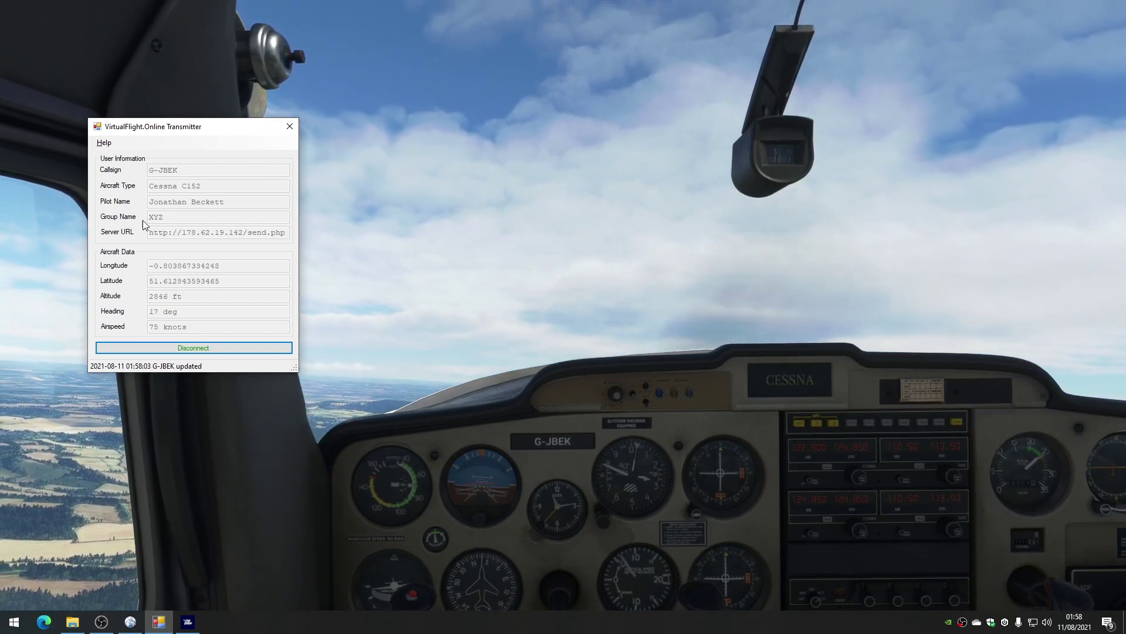
{"action": "key", "text": "alt+Tab"}
{"action": "left_click", "coordinate": [607, 293]}
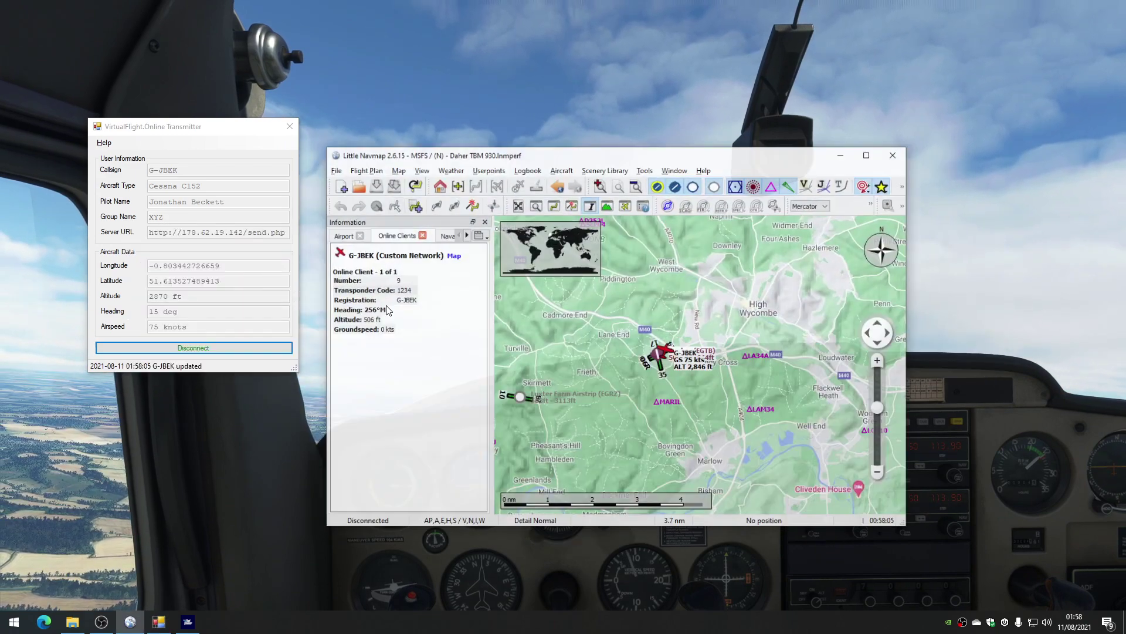
{"action": "left_click", "coordinate": [657, 159]}
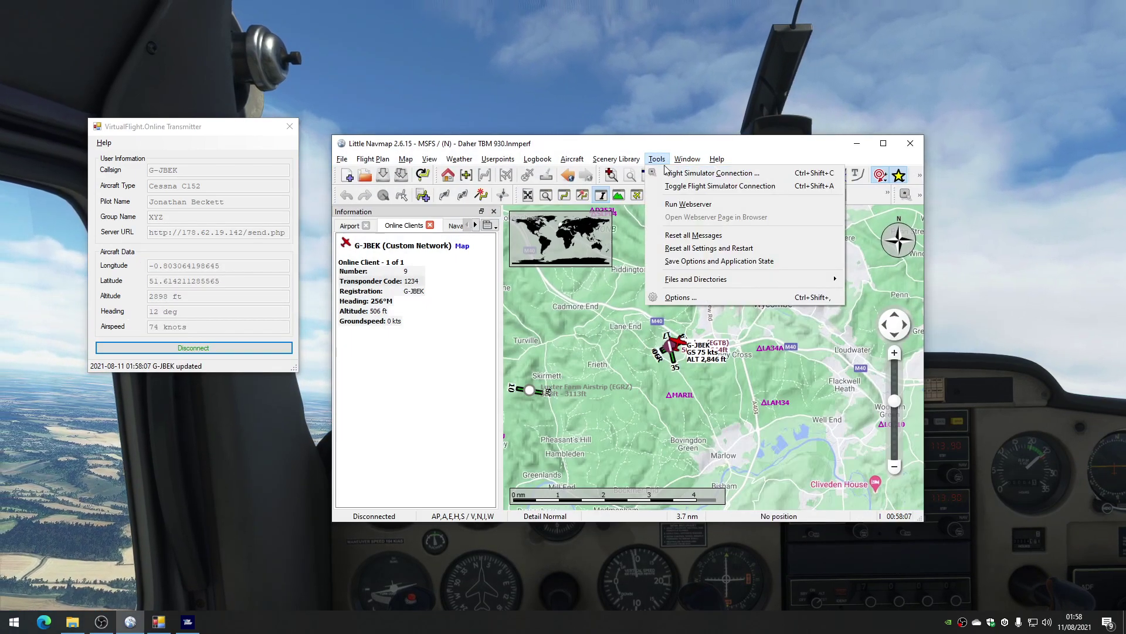
{"action": "left_click", "coordinate": [684, 301]}
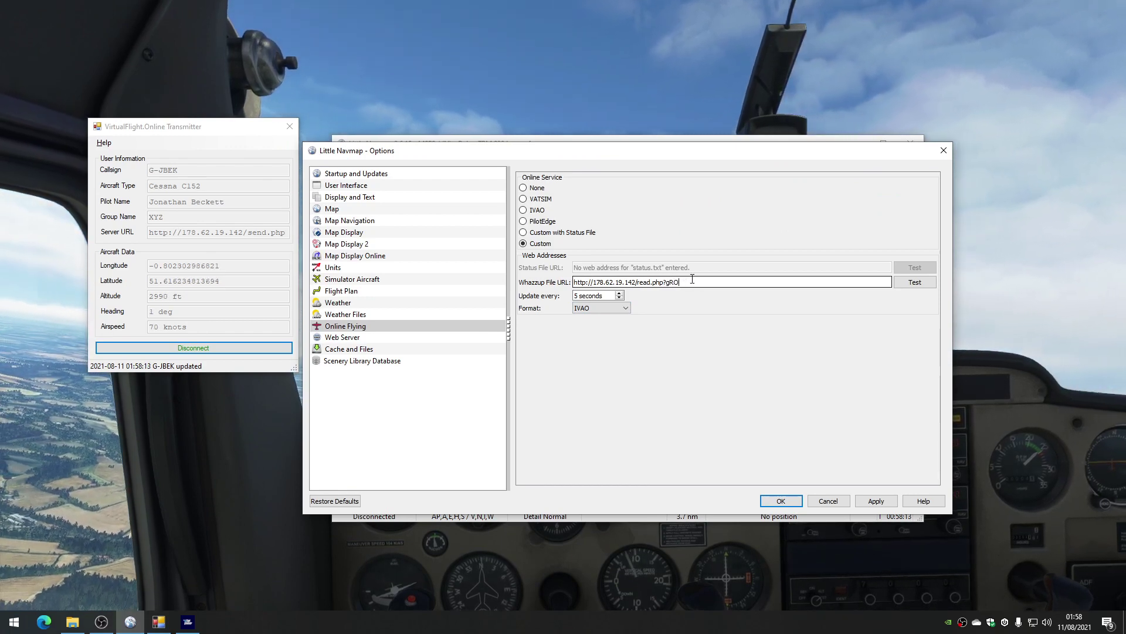
{"action": "type", "text": "ou"}
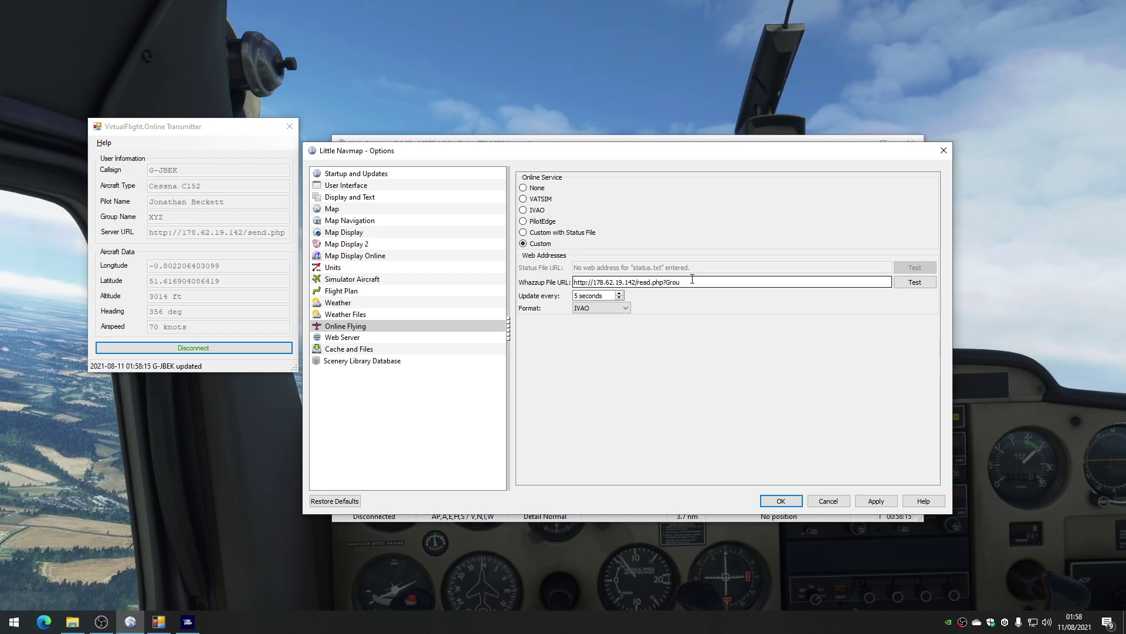
{"action": "type", "text": "pName=XYZ"}
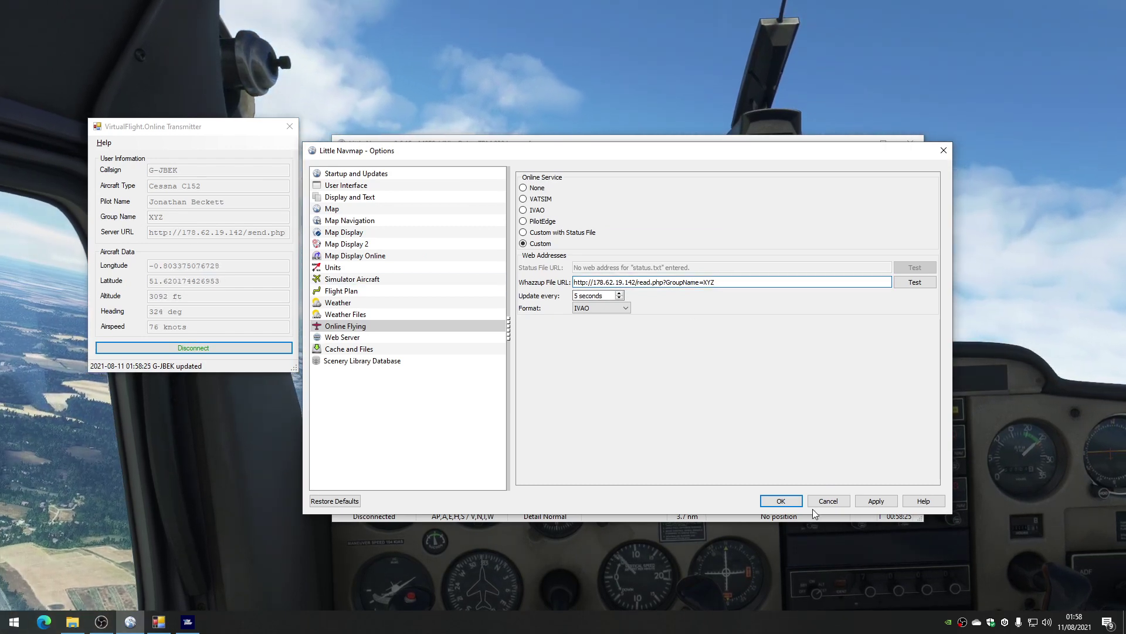
{"action": "left_click", "coordinate": [781, 500]}
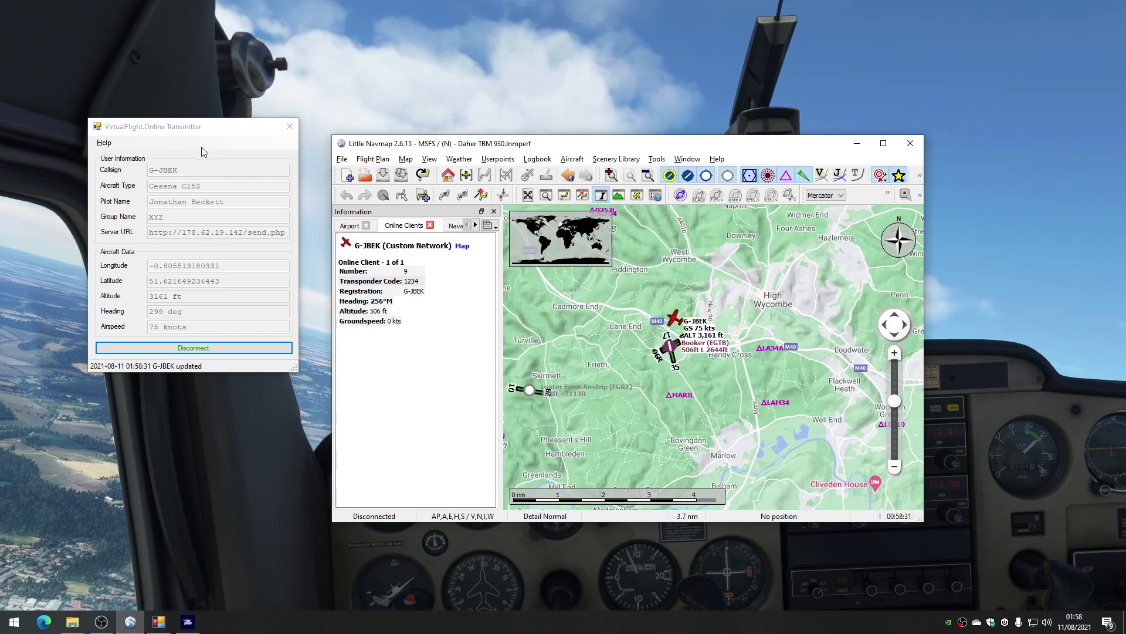
{"action": "left_click", "coordinate": [158, 141]}
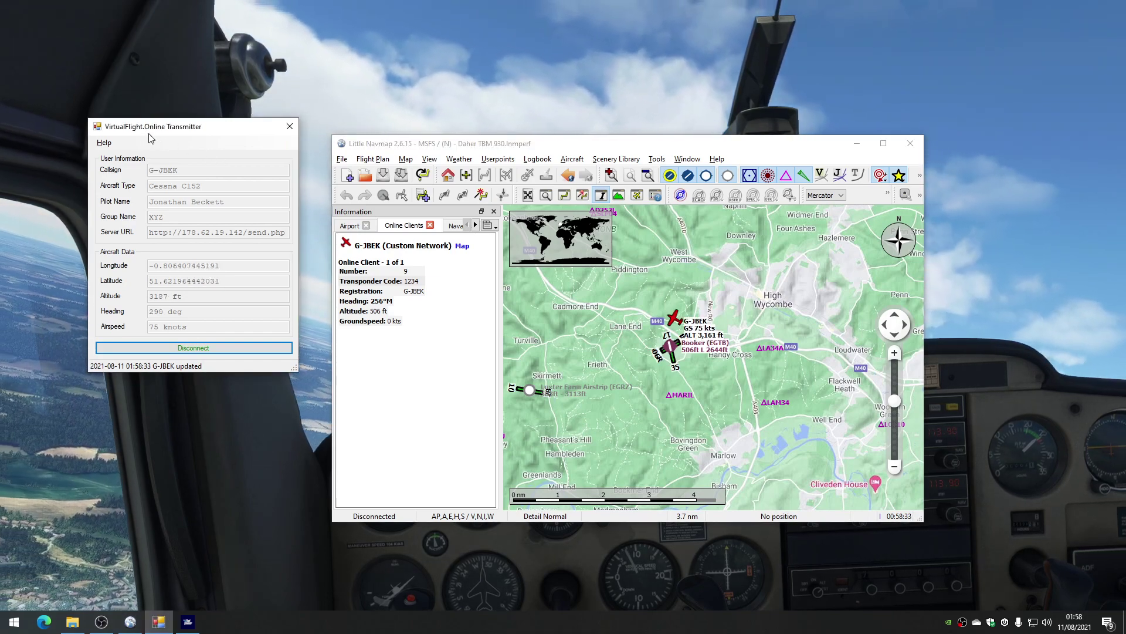
{"action": "left_click", "coordinate": [44, 621]}
Load virtualflight.online and go to its Transmitter page
{"action": "type", "text": "virt"}
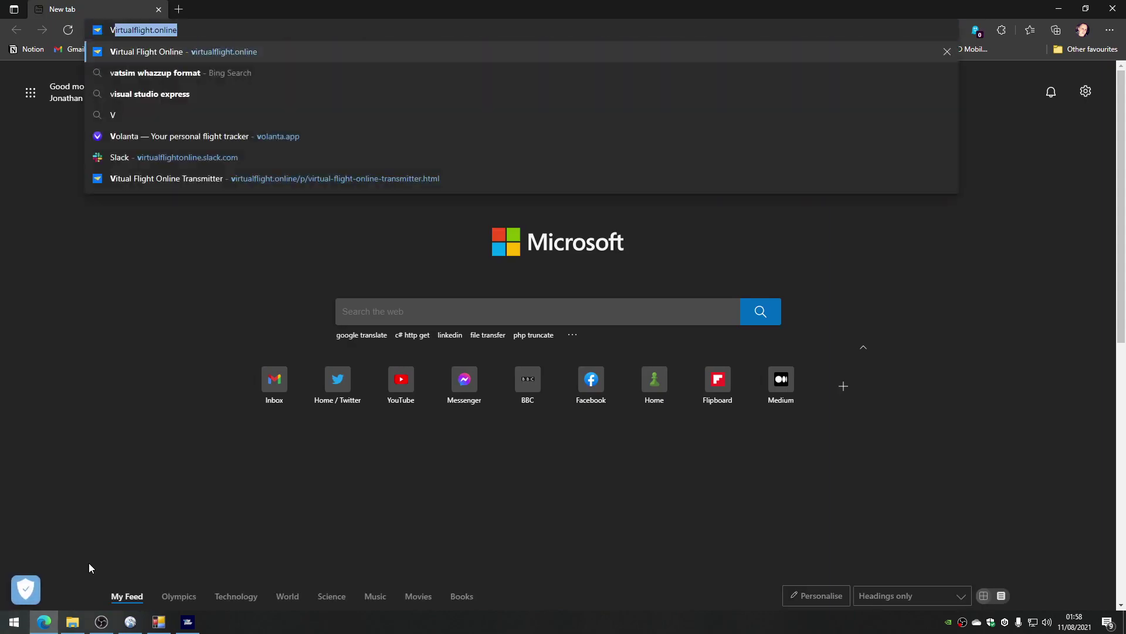
{"action": "key", "text": "Return"}
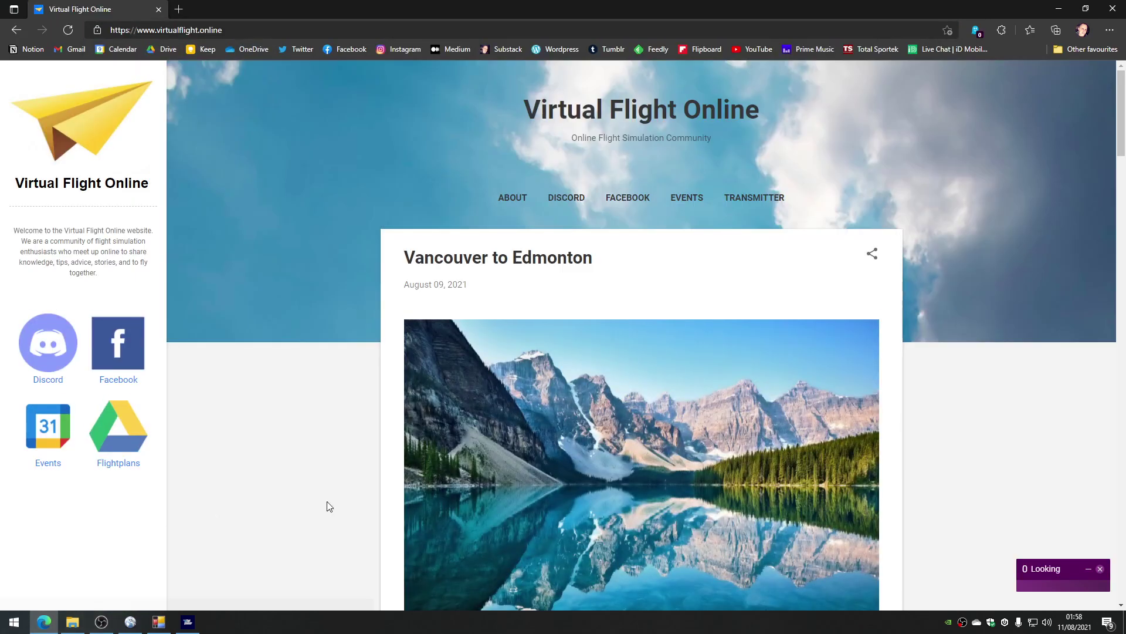
{"action": "left_click", "coordinate": [759, 200]}
Read through the LittleNavMap setup and group filter instructions, then minimize the browser
{"action": "scroll", "coordinate": [765, 197], "scroll_direction": "down", "scroll_amount": 8}
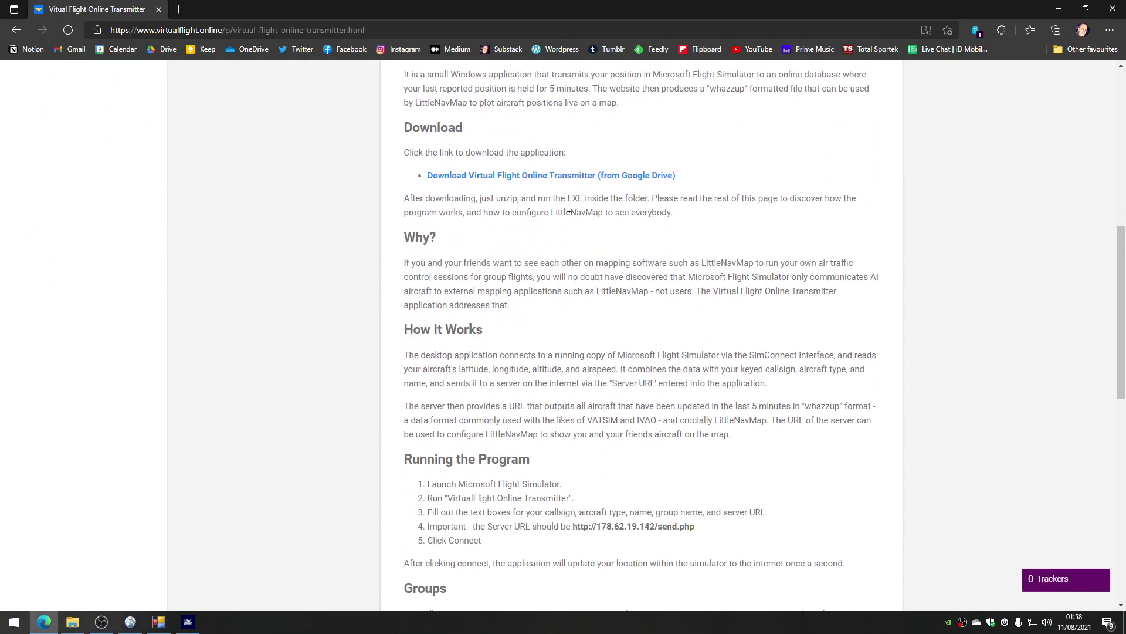
{"action": "scroll", "coordinate": [569, 207], "scroll_direction": "down", "scroll_amount": 7}
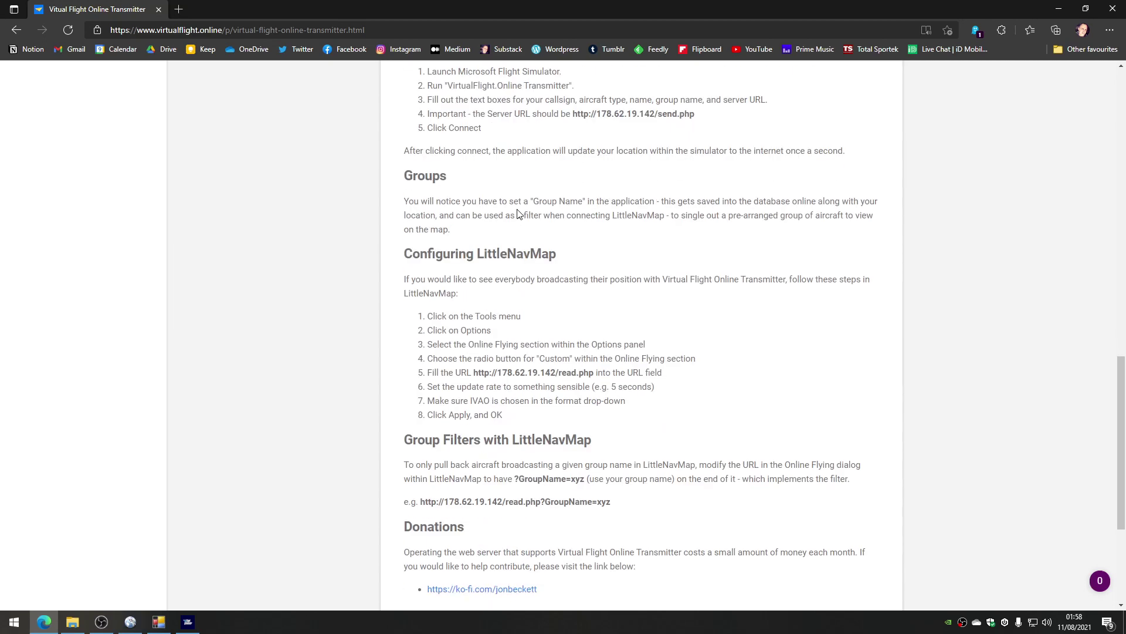
{"action": "scroll", "coordinate": [519, 214], "scroll_direction": "down", "scroll_amount": 4}
{"action": "scroll", "coordinate": [528, 262], "scroll_direction": "up", "scroll_amount": 1}
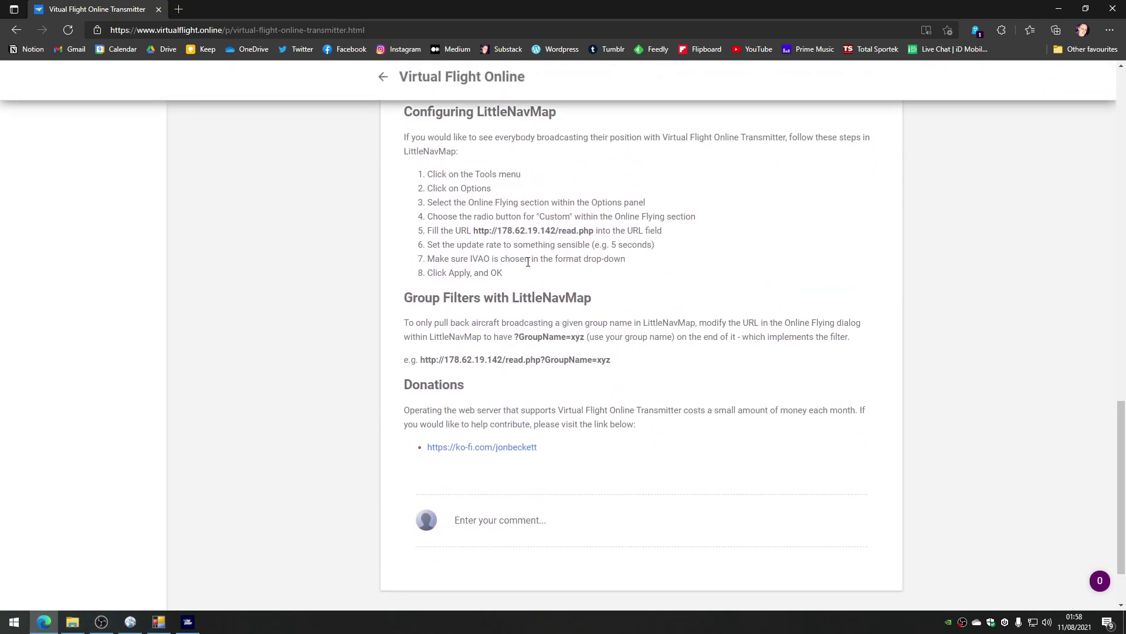
{"action": "scroll", "coordinate": [528, 261], "scroll_direction": "up", "scroll_amount": 18}
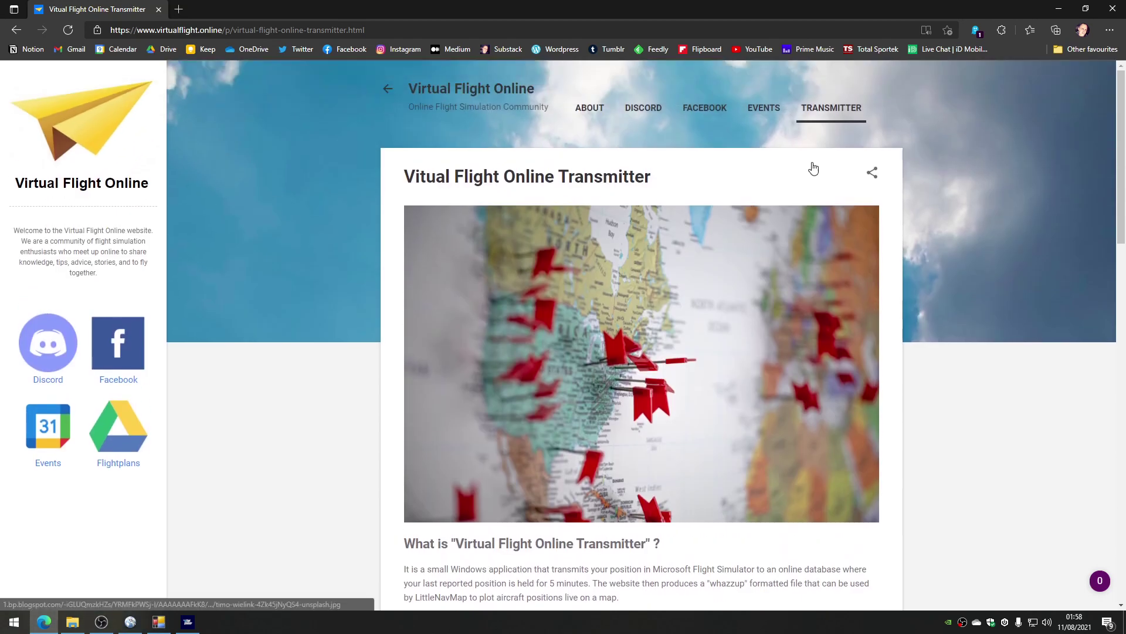
{"action": "left_click", "coordinate": [1059, 9]}
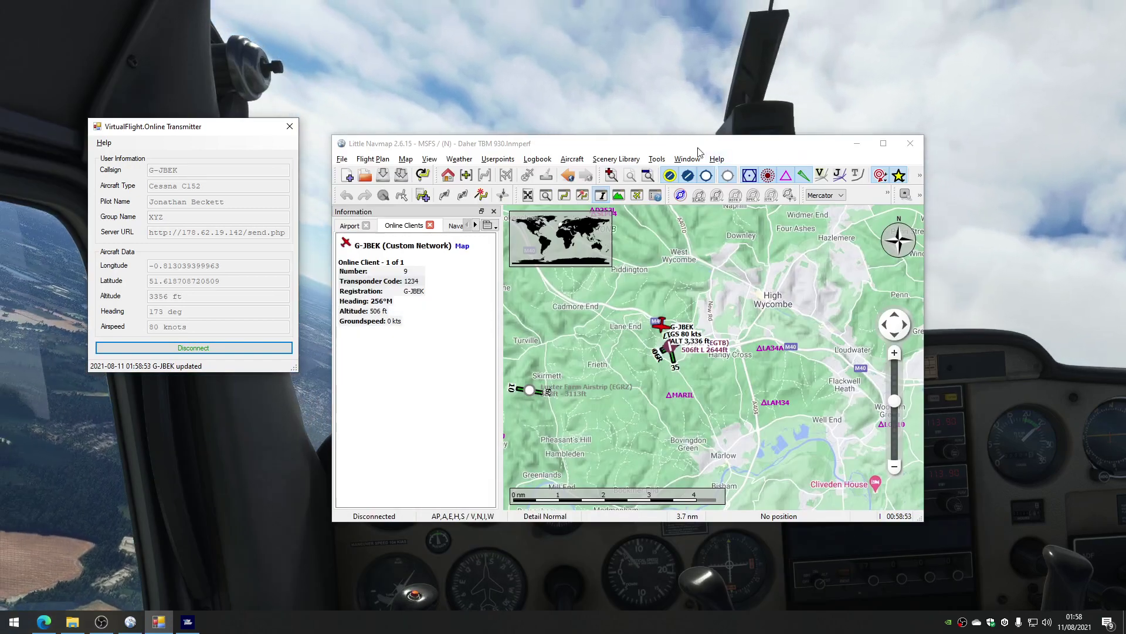
Move Little Navmap beside the transmitter and zoom out to include Benson, Denham and Heathrow
{"action": "left_click_drag", "start_coordinate": [710, 149], "coordinate": [825, 163]}
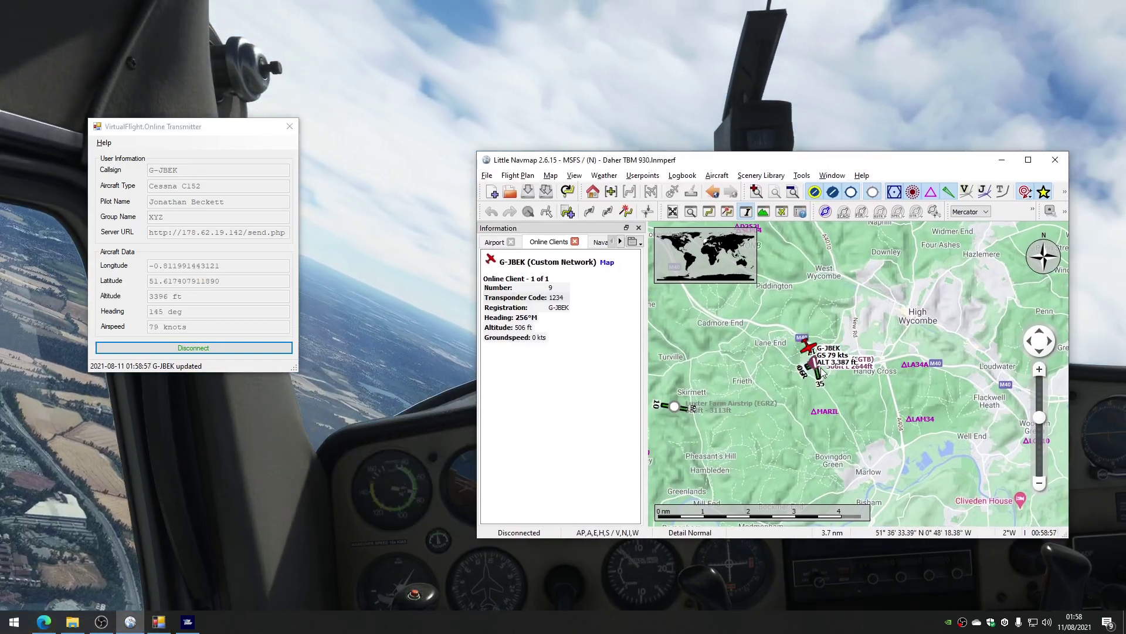
{"action": "scroll", "coordinate": [787, 370], "scroll_direction": "down", "scroll_amount": 2}
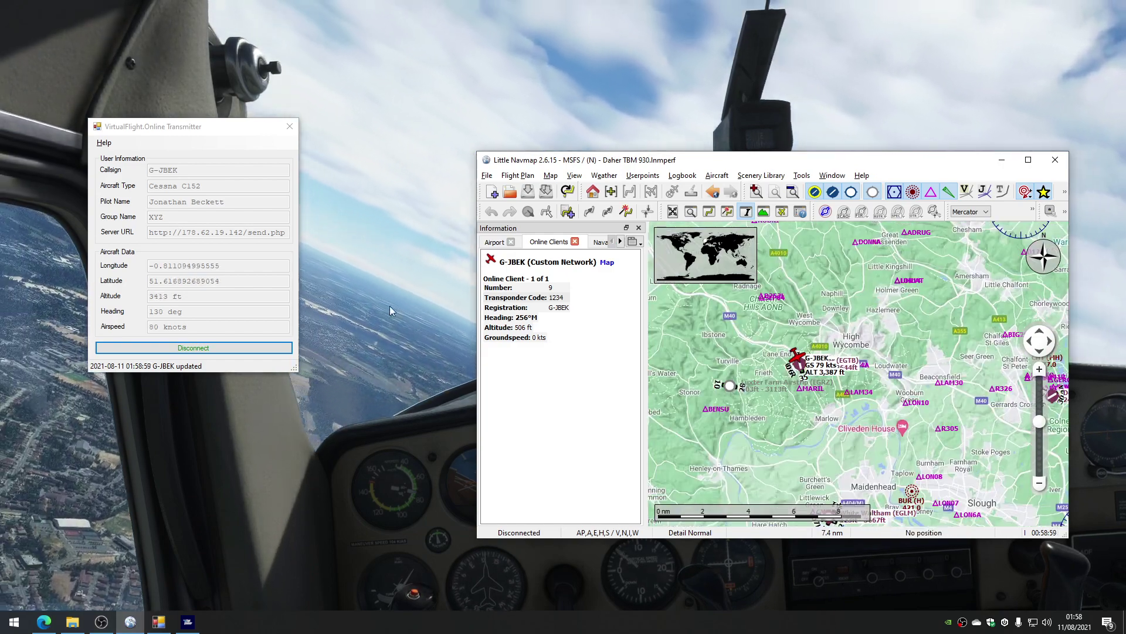
{"action": "left_click_drag", "start_coordinate": [188, 132], "coordinate": [223, 159]}
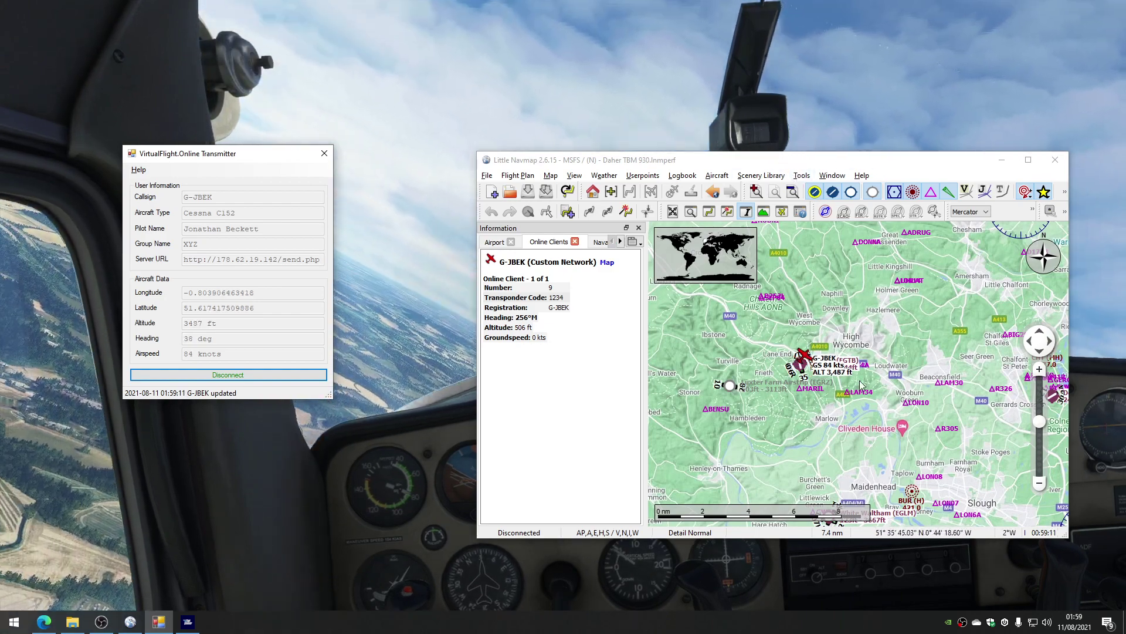
{"action": "scroll", "coordinate": [860, 384], "scroll_direction": "down", "scroll_amount": 2}
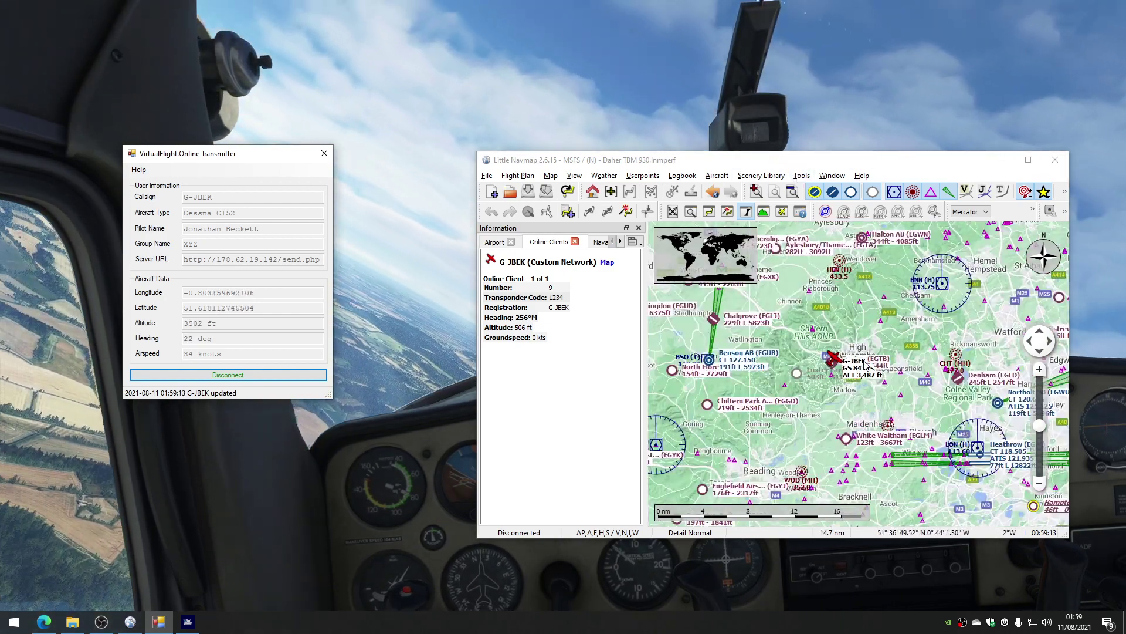